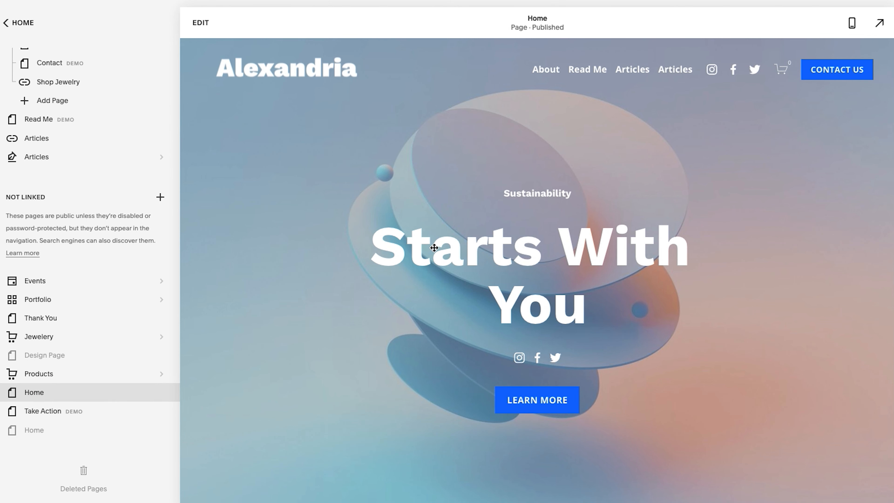
Look through the Home page's intro, Features and Our Organization sections and open the page for editing
{"action": "left_click", "coordinate": [447, 253]}
{"action": "scroll", "coordinate": [449, 289], "scroll_direction": "down", "scroll_amount": 10}
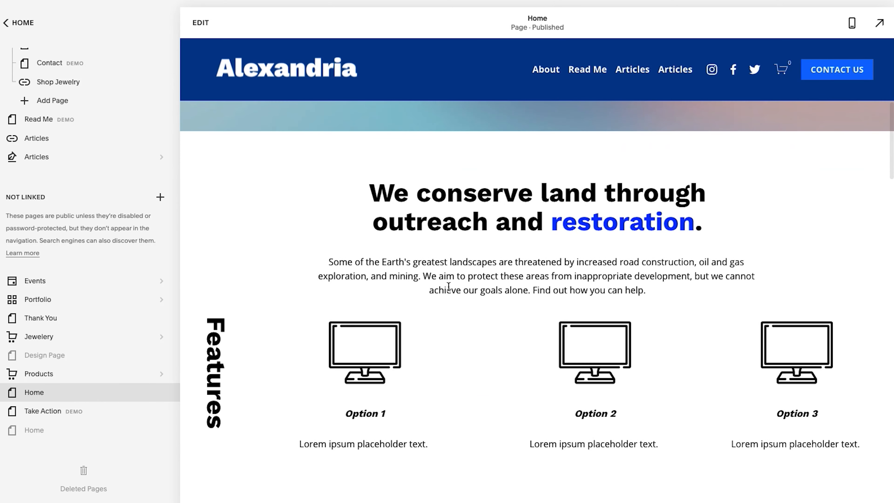
{"action": "scroll", "coordinate": [436, 288], "scroll_direction": "down", "scroll_amount": 2}
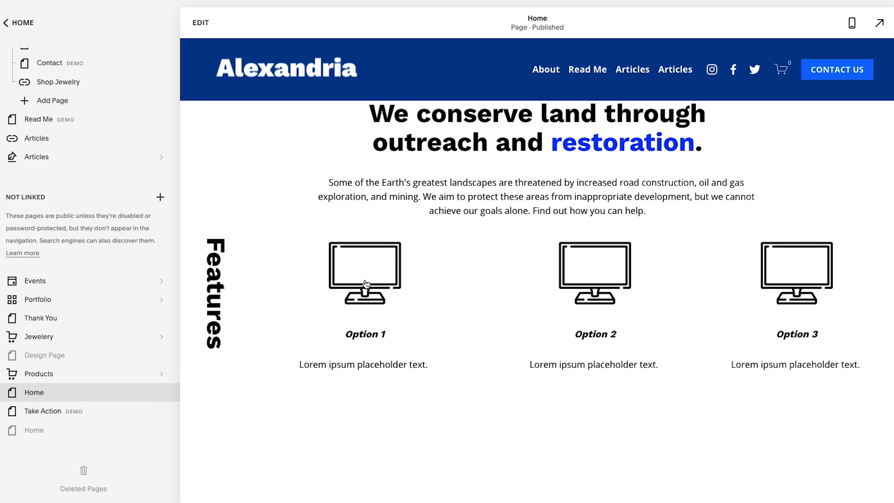
{"action": "scroll", "coordinate": [366, 284], "scroll_direction": "down", "scroll_amount": 10}
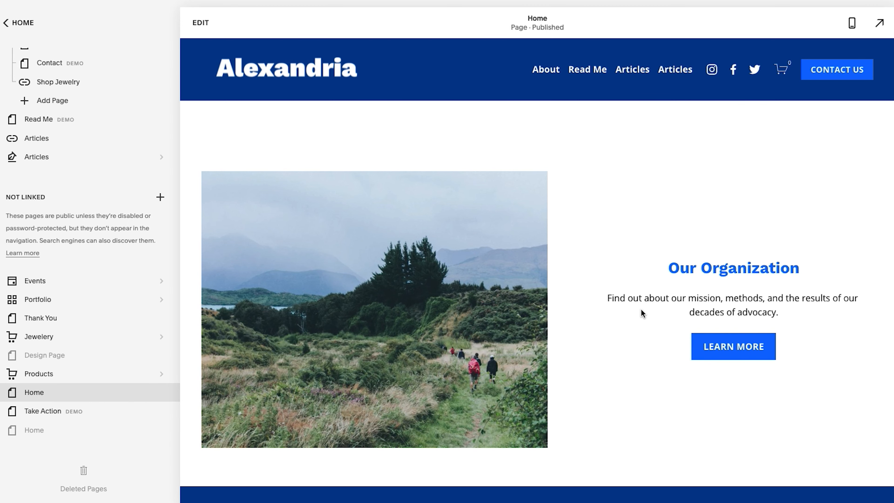
{"action": "scroll", "coordinate": [642, 309], "scroll_direction": "up", "scroll_amount": 6}
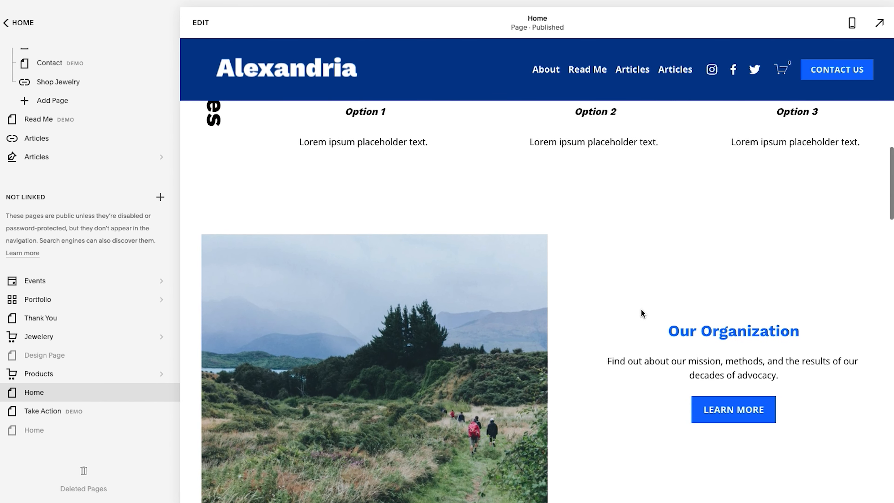
{"action": "left_click", "coordinate": [200, 24]}
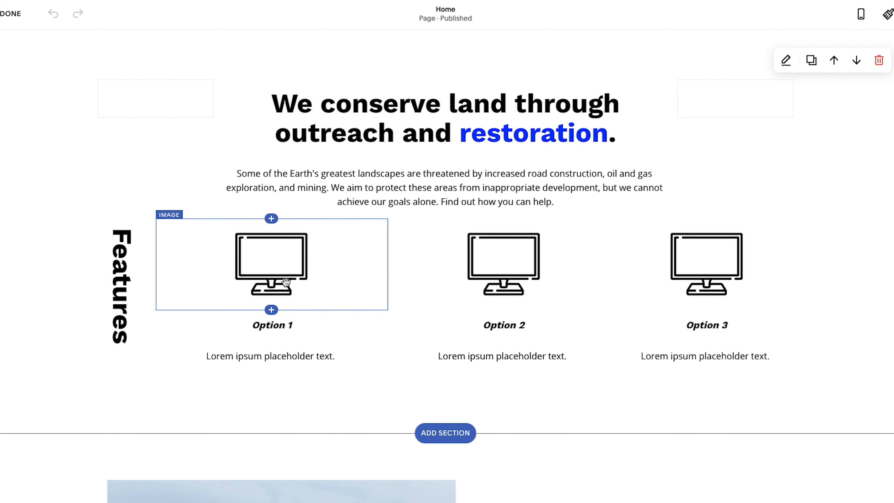
In mobile view, replace the Option 1 monitor image under Features with the blue stacked-documents icon
{"action": "left_click", "coordinate": [860, 14]}
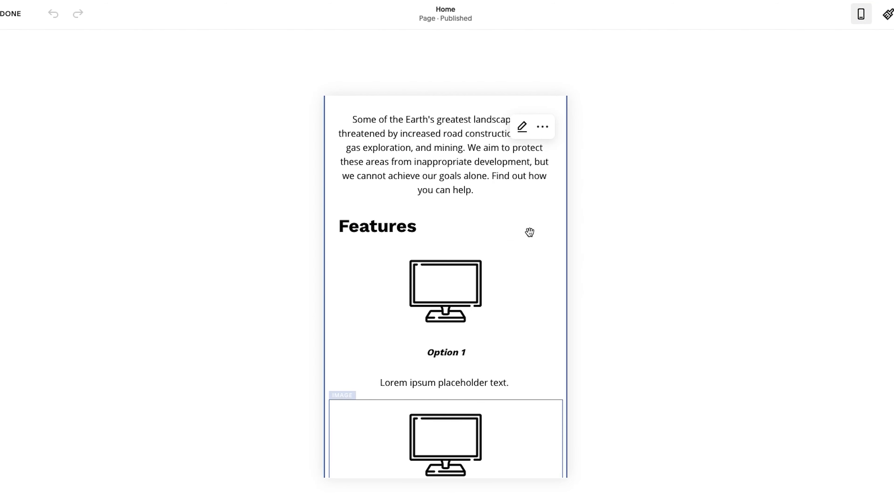
{"action": "scroll", "coordinate": [520, 328], "scroll_direction": "down", "scroll_amount": 1}
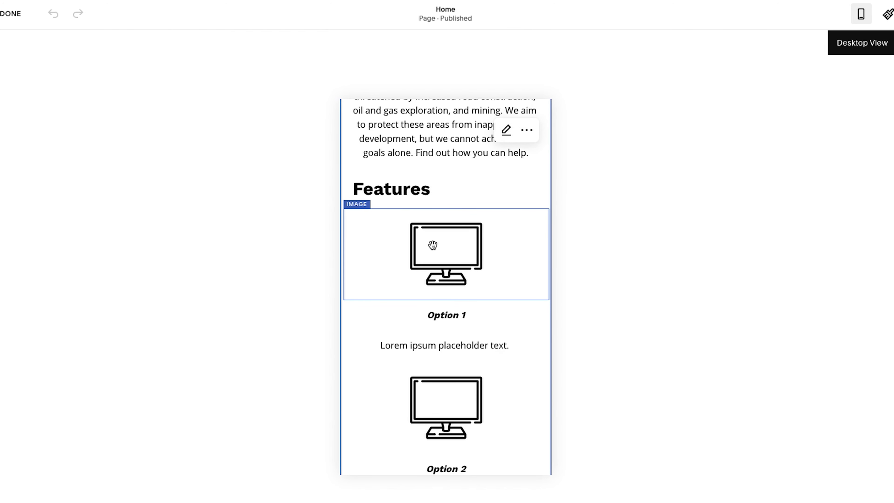
{"action": "left_click", "coordinate": [446, 257]}
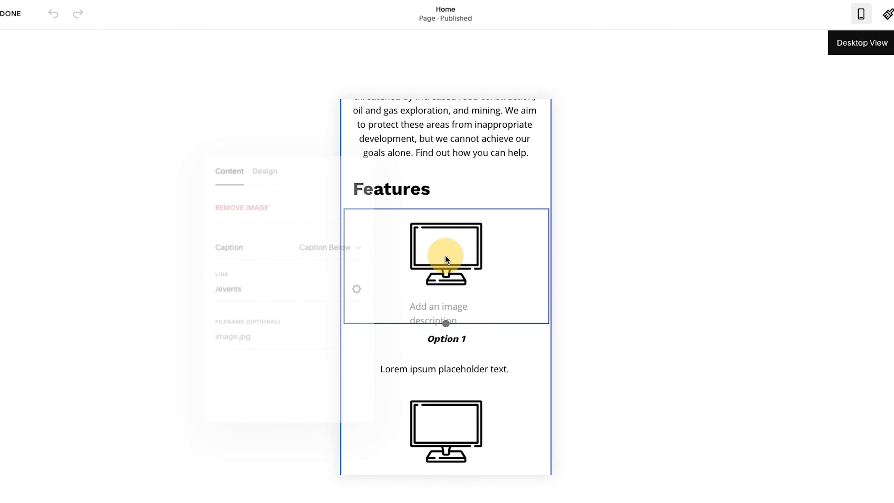
{"action": "left_click", "coordinate": [345, 297]}
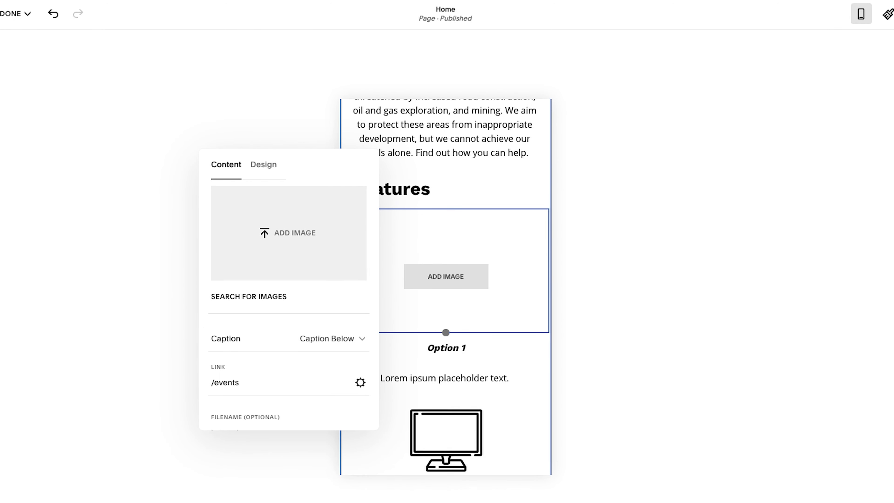
{"action": "left_click_drag", "start_coordinate": [277, 267], "coordinate": [287, 232]}
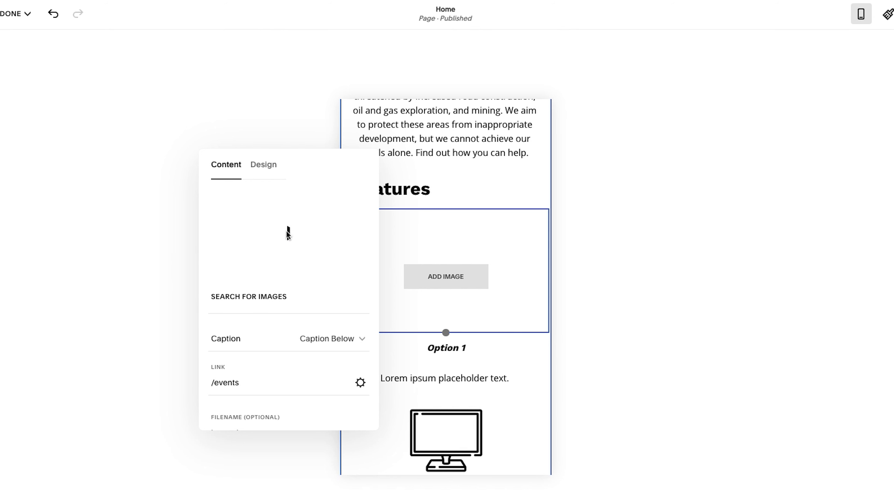
{"action": "left_click", "coordinate": [157, 335]}
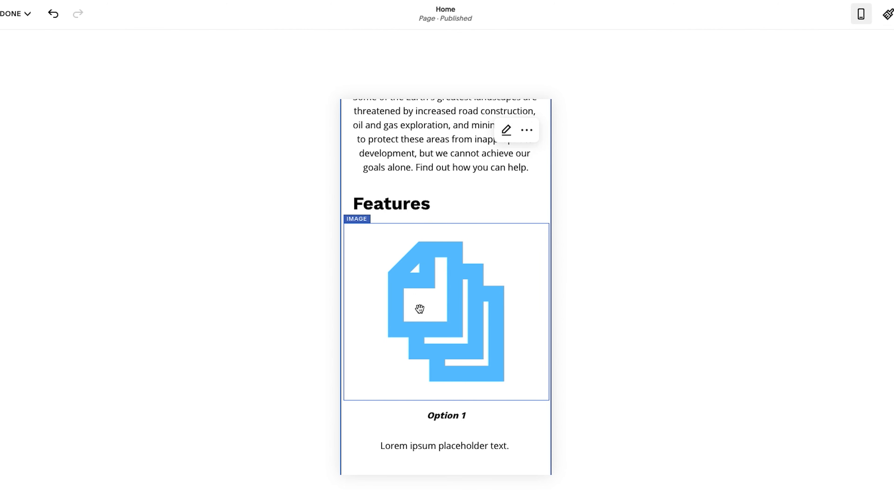
Check the new Option 1 image in the mobile layout and return to desktop view
{"action": "scroll", "coordinate": [420, 308], "scroll_direction": "down", "scroll_amount": 2}
{"action": "scroll", "coordinate": [419, 309], "scroll_direction": "up", "scroll_amount": 6}
{"action": "scroll", "coordinate": [420, 307], "scroll_direction": "down", "scroll_amount": 4}
{"action": "scroll", "coordinate": [420, 309], "scroll_direction": "down", "scroll_amount": 3}
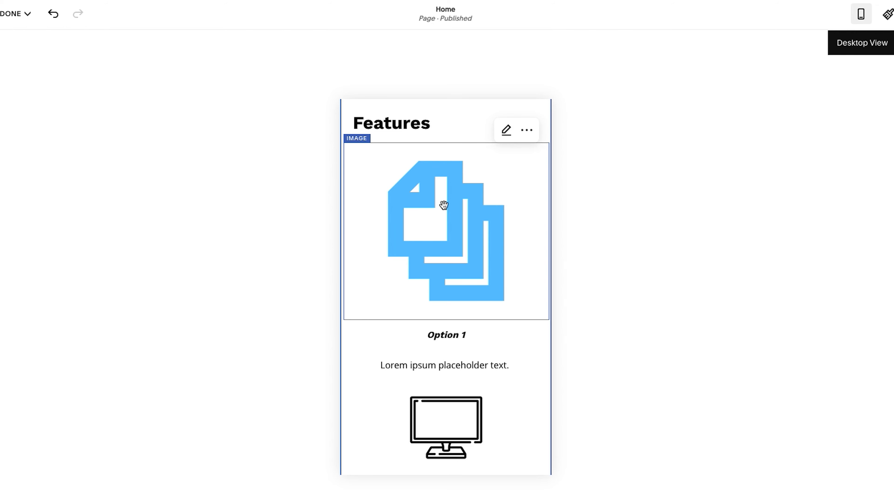
{"action": "double_click", "coordinate": [467, 196]}
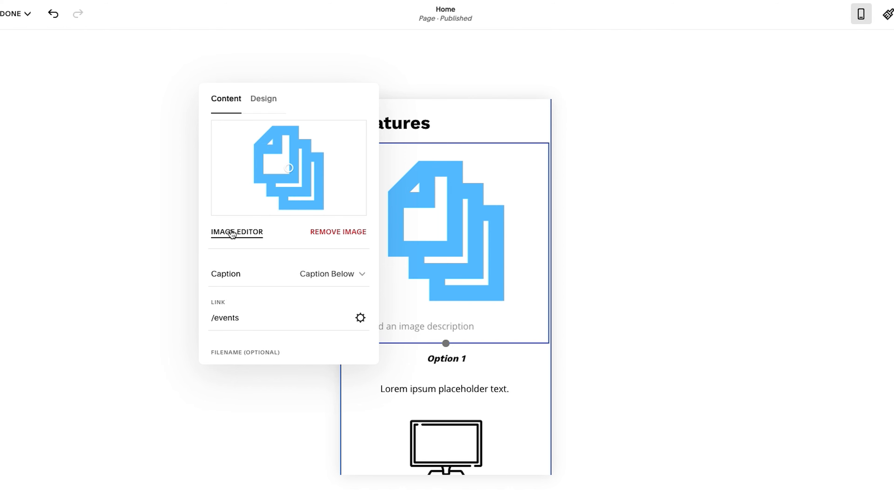
{"action": "left_click", "coordinate": [861, 14]}
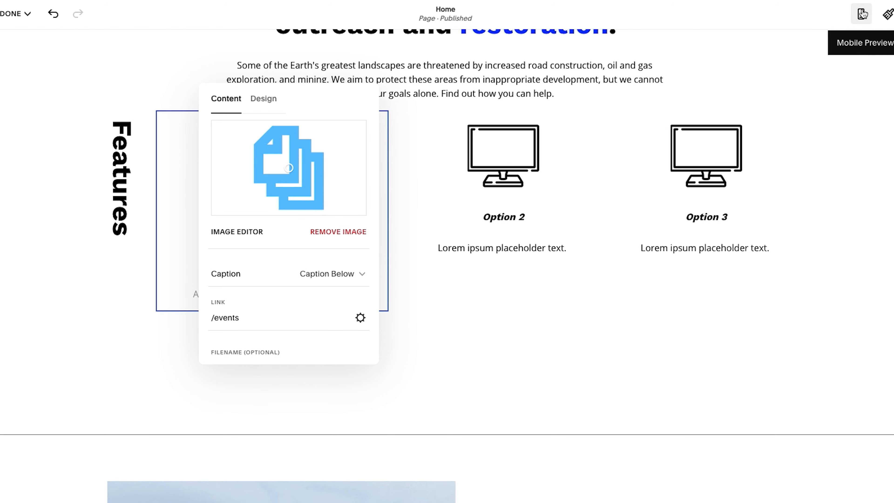
{"action": "left_click", "coordinate": [458, 165]}
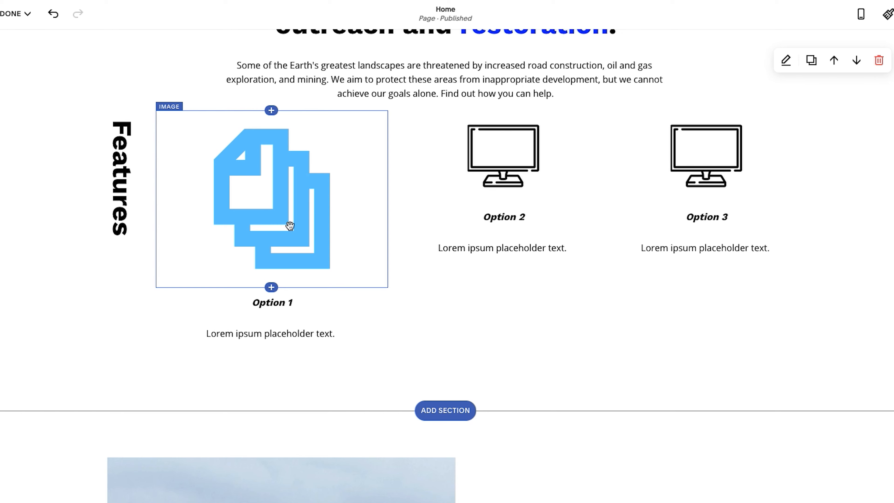
Add an image block above the Our Organization content using unsplash-image-LpbyDENbQQg.jpg from the image library
{"action": "scroll", "coordinate": [358, 287], "scroll_direction": "down", "scroll_amount": 6}
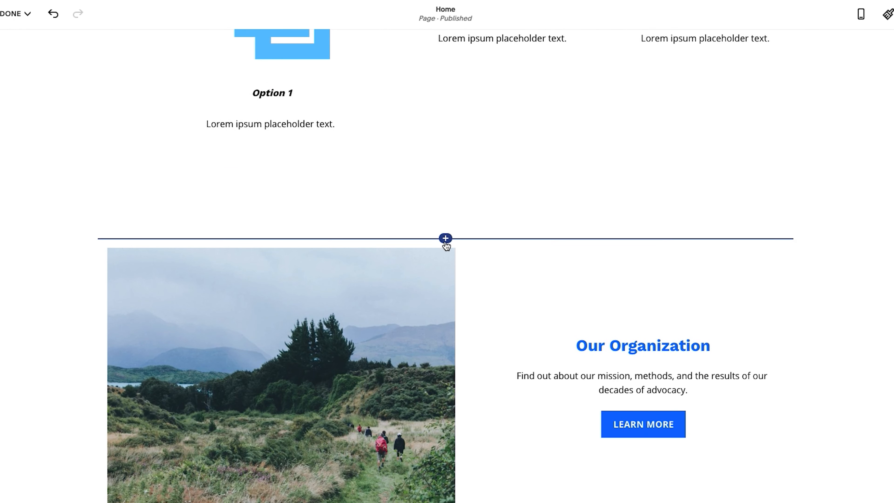
{"action": "left_click", "coordinate": [446, 239]}
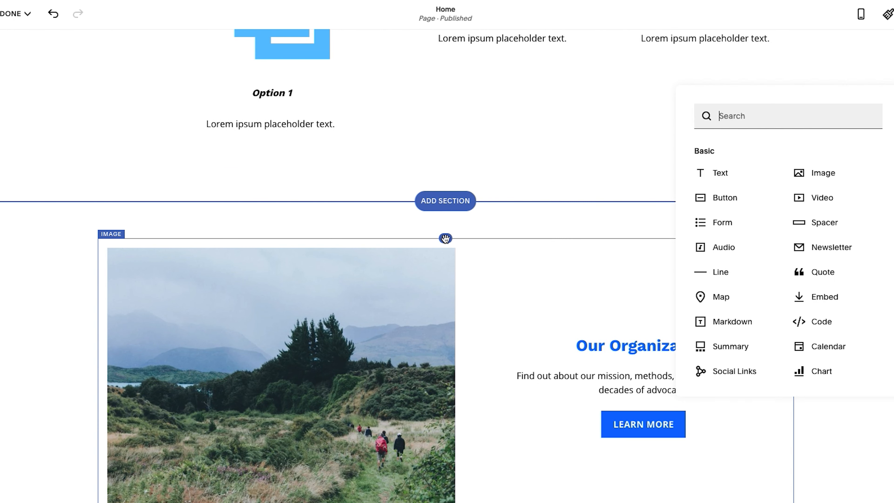
{"action": "left_click", "coordinate": [818, 173]}
{"action": "left_click", "coordinate": [762, 397]}
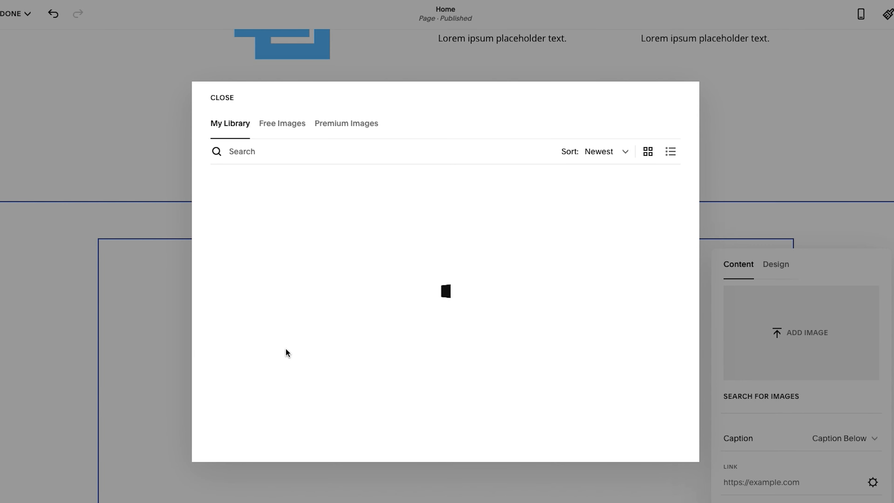
{"action": "scroll", "coordinate": [339, 352], "scroll_direction": "down", "scroll_amount": 5}
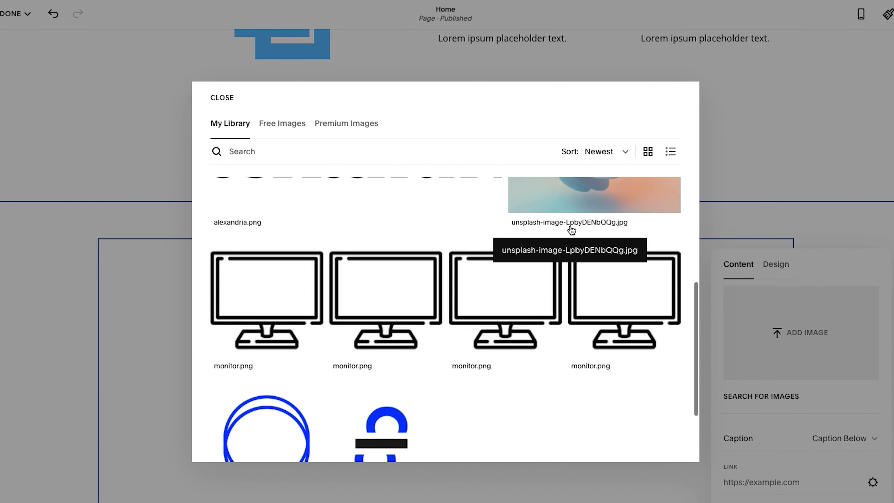
{"action": "scroll", "coordinate": [595, 247], "scroll_direction": "up", "scroll_amount": 2}
{"action": "left_click", "coordinate": [621, 261]}
{"action": "left_click", "coordinate": [656, 443]}
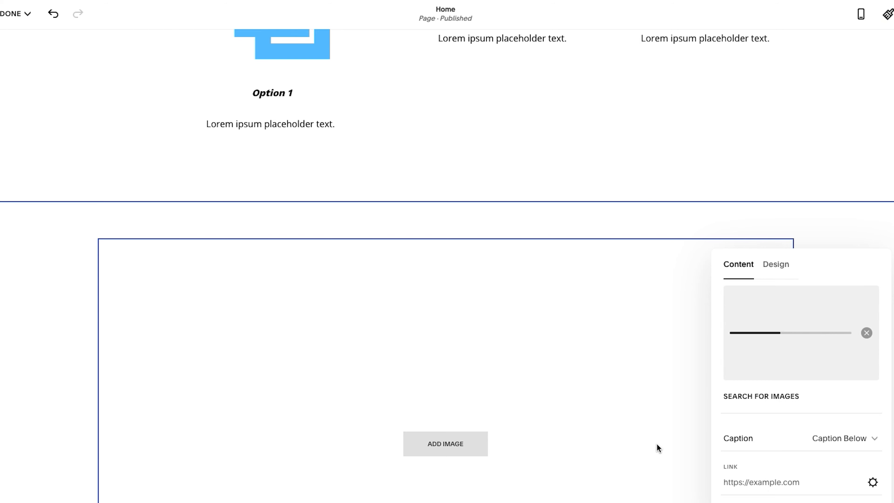
{"action": "left_click", "coordinate": [819, 193]}
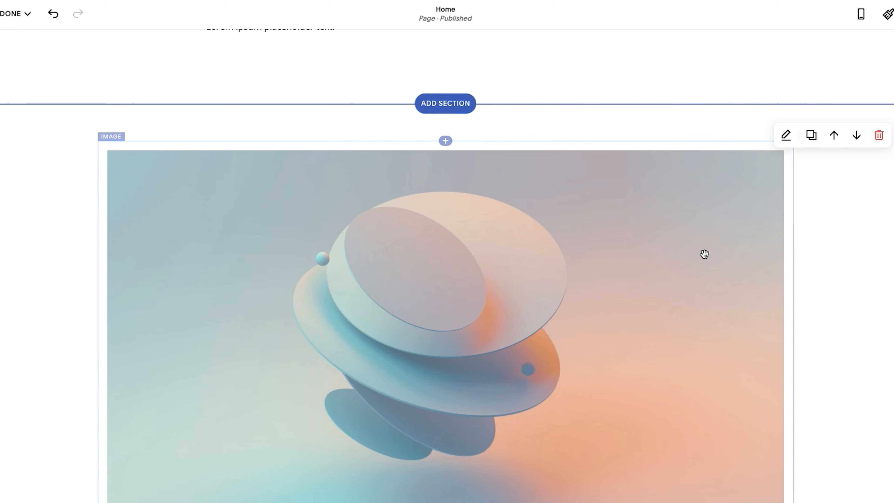
Try the M and S content widths on the Our Organization section and set it back to M
{"action": "scroll", "coordinate": [712, 248], "scroll_direction": "down", "scroll_amount": 2}
{"action": "scroll", "coordinate": [704, 254], "scroll_direction": "up", "scroll_amount": 2}
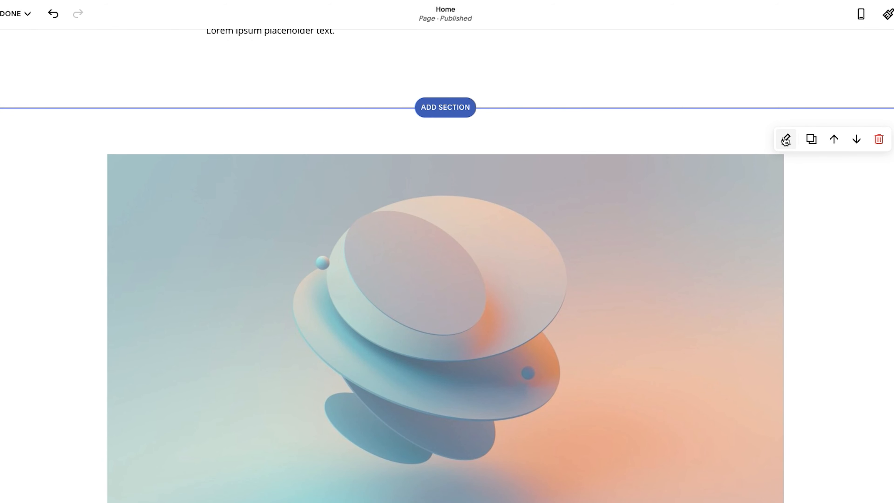
{"action": "left_click", "coordinate": [786, 140]}
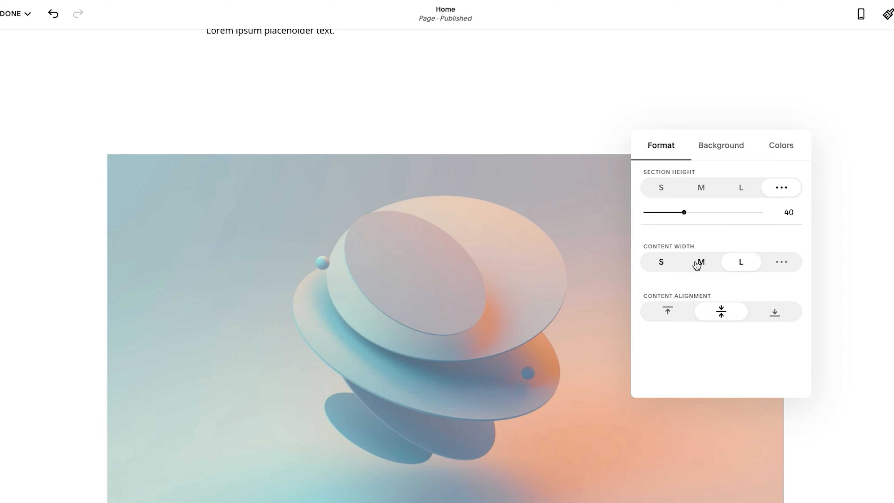
{"action": "left_click", "coordinate": [700, 262]}
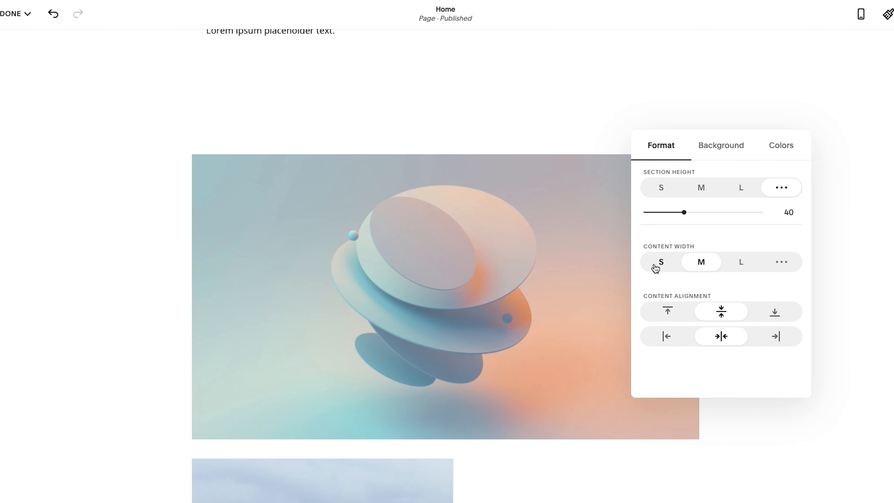
{"action": "left_click", "coordinate": [654, 264]}
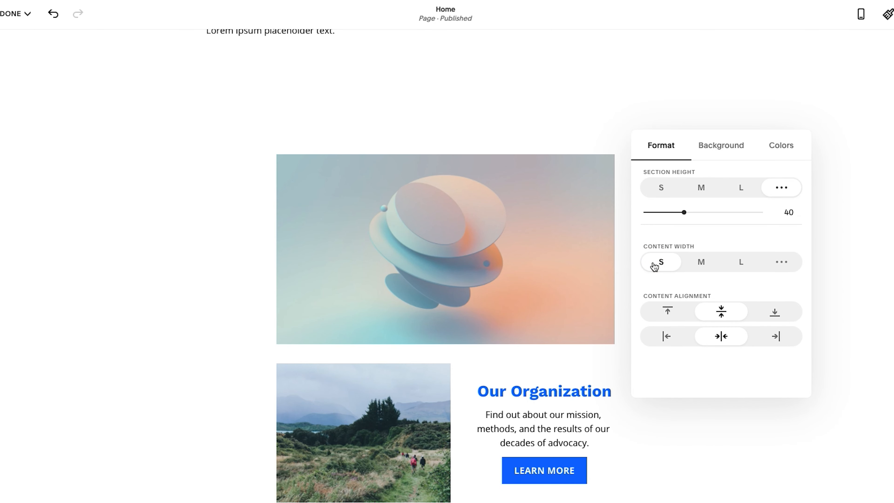
{"action": "left_click", "coordinate": [699, 262]}
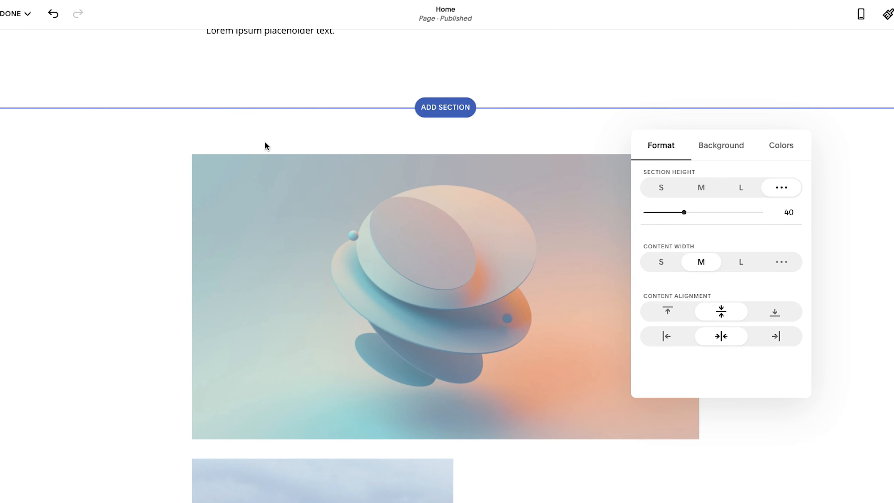
Compare the section's layout at content widths M and S, and restore the content width to L
{"action": "scroll", "coordinate": [264, 146], "scroll_direction": "down", "scroll_amount": 3}
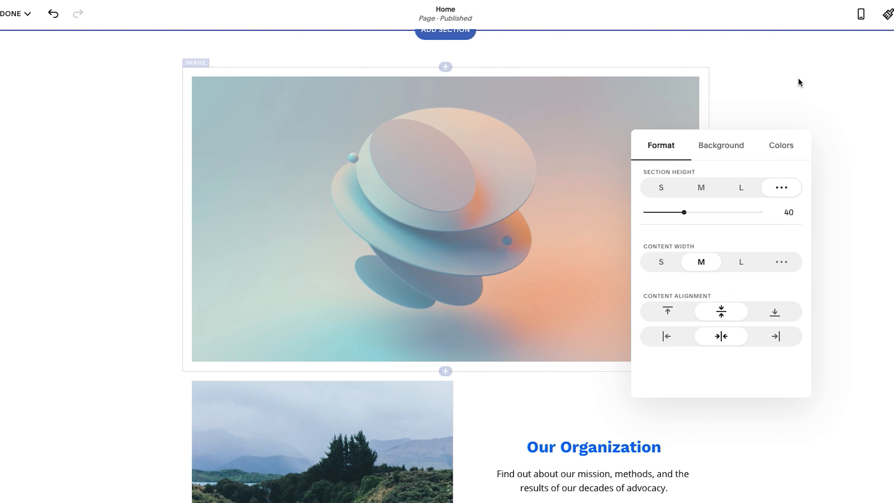
{"action": "scroll", "coordinate": [147, 89], "scroll_direction": "down", "scroll_amount": 6}
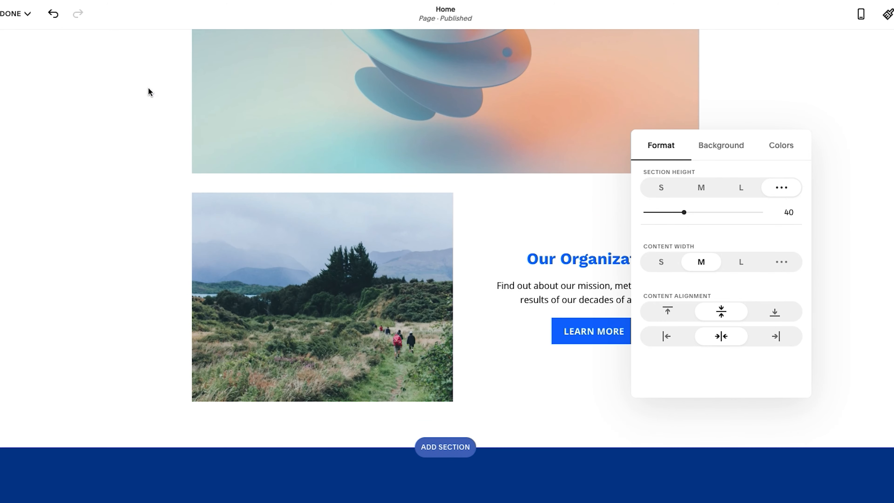
{"action": "scroll", "coordinate": [149, 91], "scroll_direction": "up", "scroll_amount": 4}
{"action": "scroll", "coordinate": [475, 277], "scroll_direction": "up", "scroll_amount": 4}
{"action": "scroll", "coordinate": [446, 278], "scroll_direction": "down", "scroll_amount": 4}
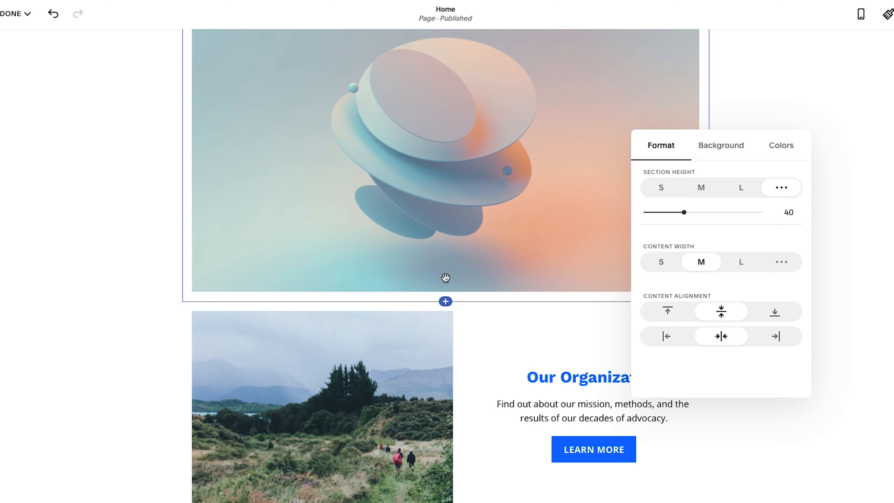
{"action": "scroll", "coordinate": [501, 297], "scroll_direction": "down", "scroll_amount": 3}
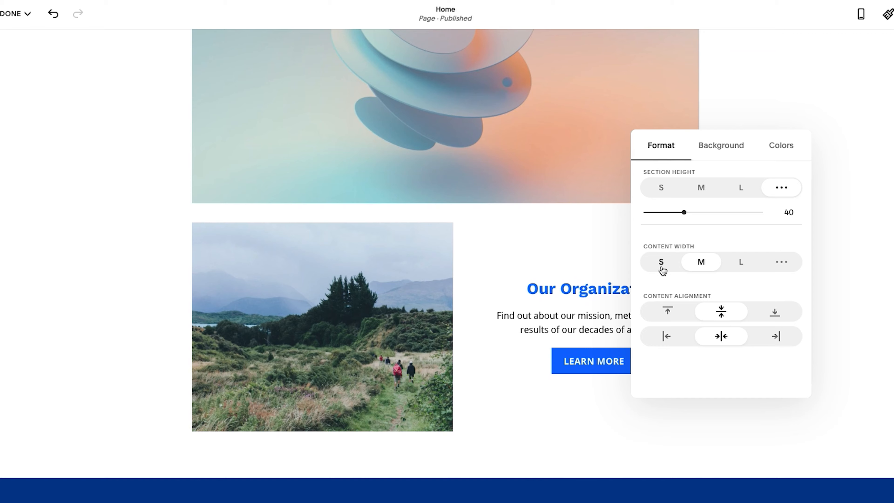
{"action": "left_click", "coordinate": [662, 270]}
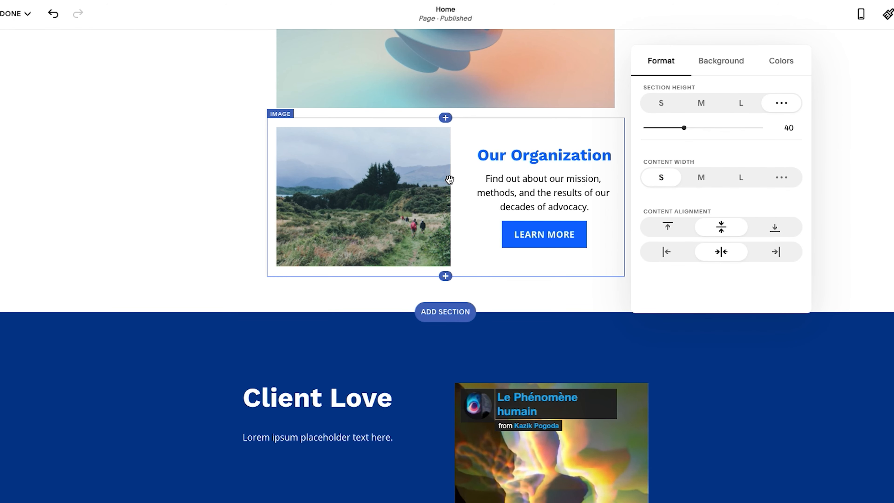
{"action": "left_click", "coordinate": [747, 178]}
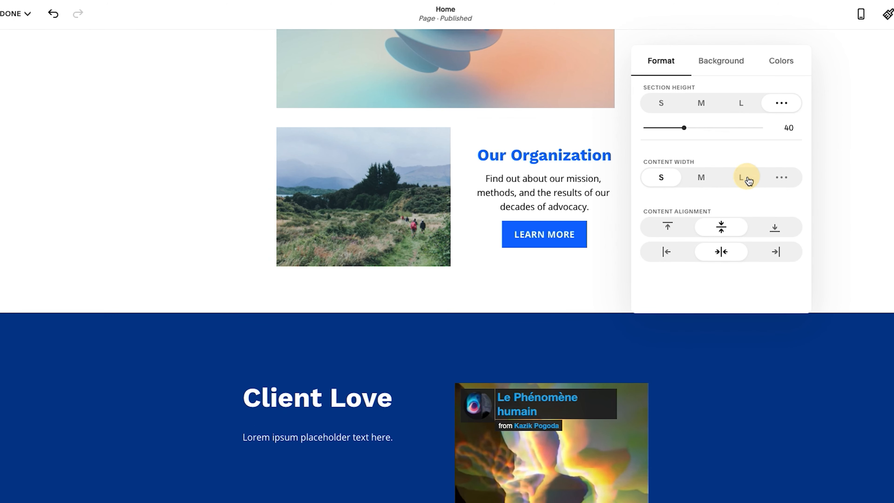
{"action": "scroll", "coordinate": [309, 236], "scroll_direction": "up", "scroll_amount": 5}
{"action": "left_click", "coordinate": [391, 190]}
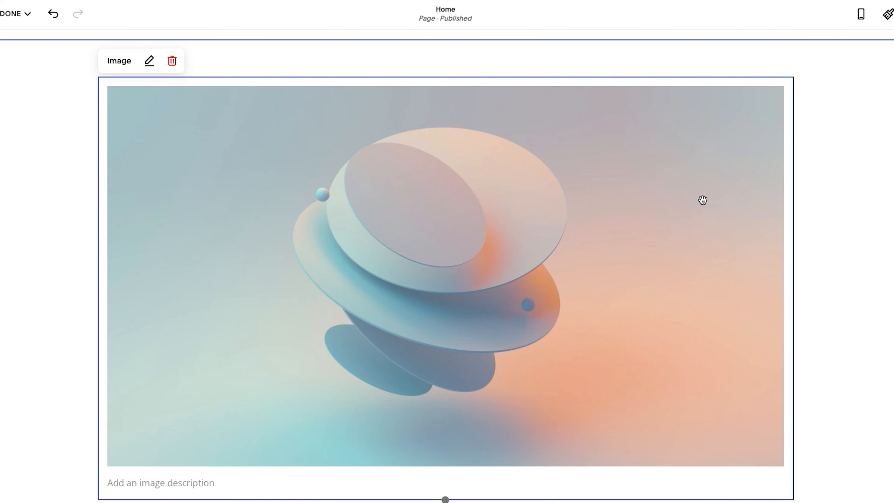
Add two spacer blocks above the abstract image in the Our Organization section
{"action": "left_click", "coordinate": [835, 220]}
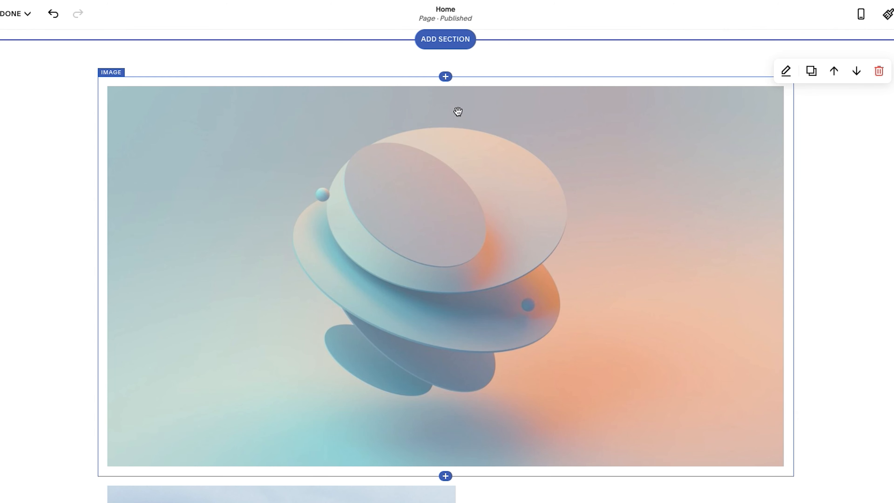
{"action": "left_click", "coordinate": [446, 77]}
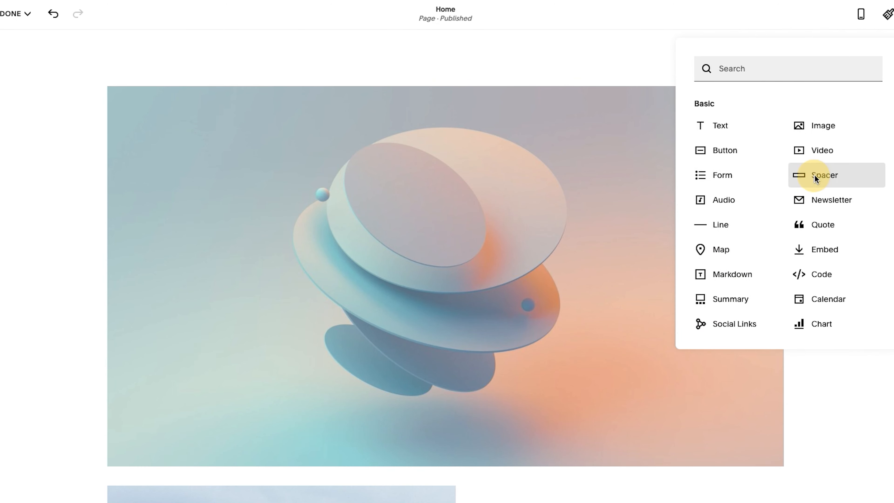
{"action": "left_click", "coordinate": [816, 176]}
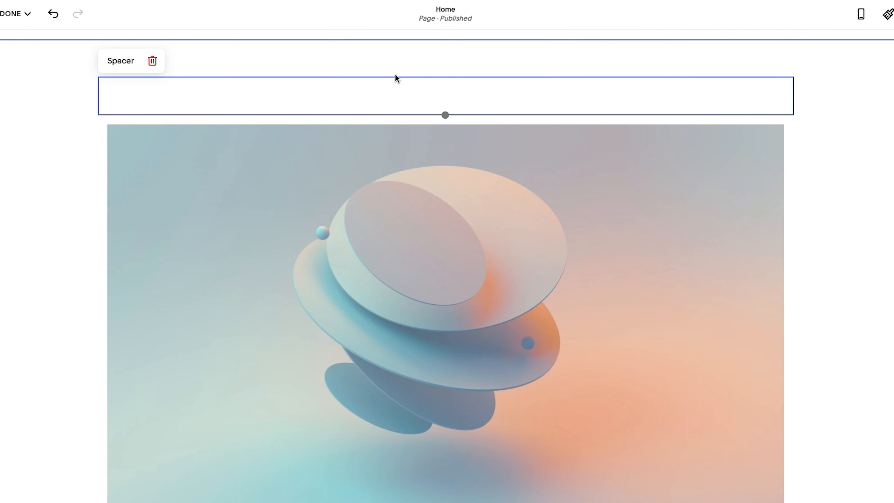
{"action": "left_click", "coordinate": [445, 77]}
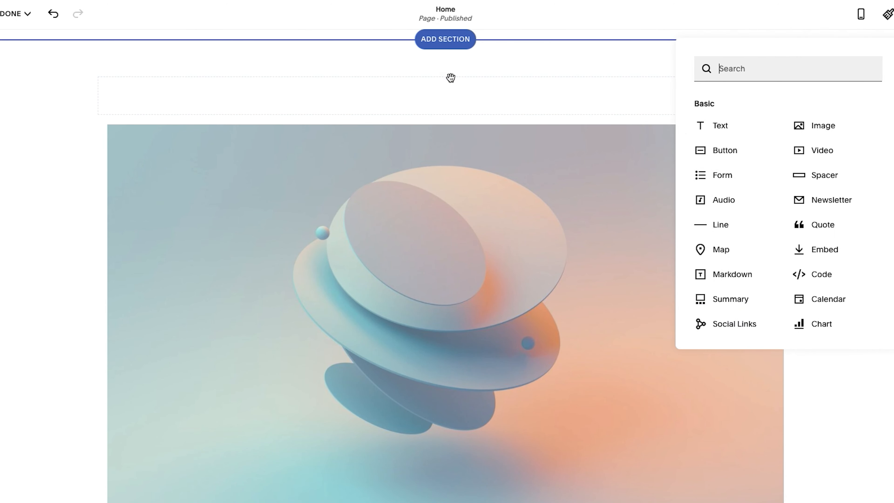
{"action": "left_click", "coordinate": [816, 174]}
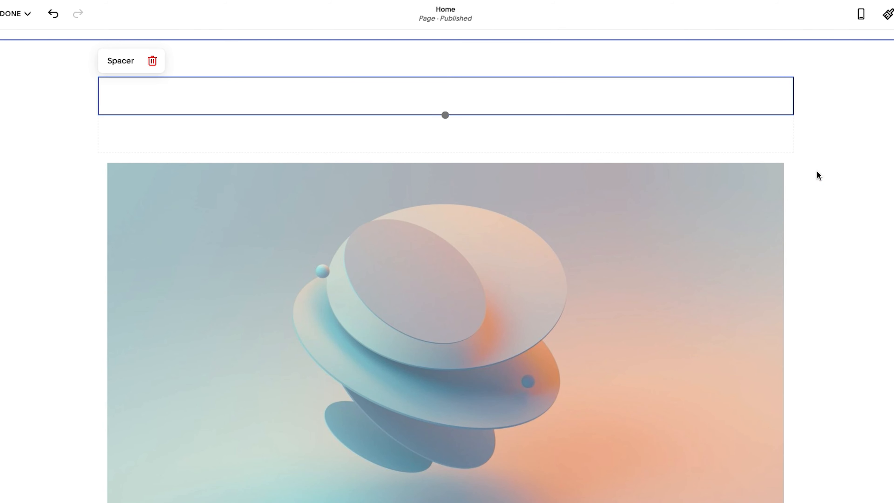
Place the two spacers side by side and move the abstract image between them
{"action": "left_click", "coordinate": [342, 95]}
{"action": "left_click_drag", "start_coordinate": [341, 95], "coordinate": [779, 132]}
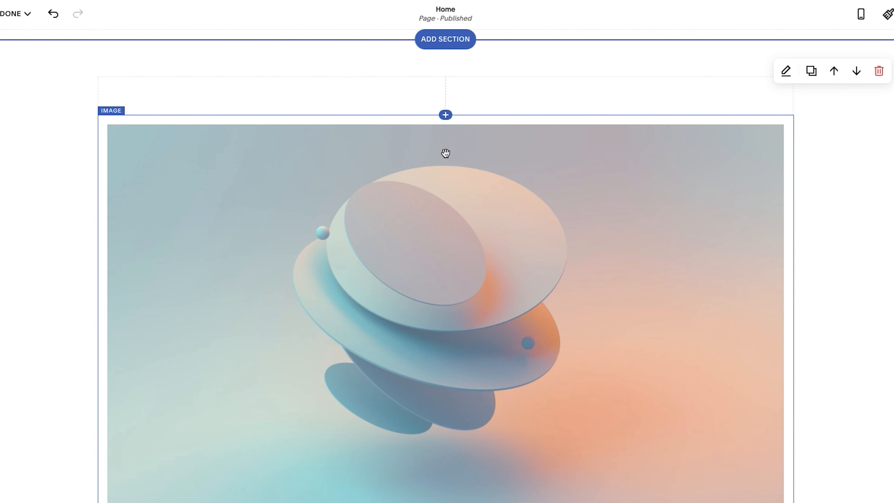
{"action": "left_click_drag", "start_coordinate": [442, 170], "coordinate": [444, 98]}
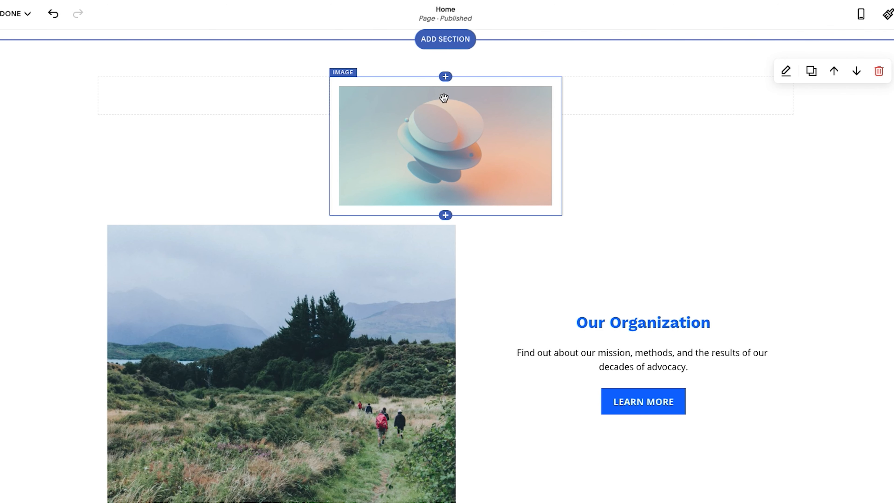
Narrow the spacers on both sides of the abstract image equally so the image fills about two thirds of the content width
{"action": "left_click_drag", "start_coordinate": [395, 103], "coordinate": [231, 110]}
{"action": "left_click_drag", "start_coordinate": [568, 94], "coordinate": [668, 98]}
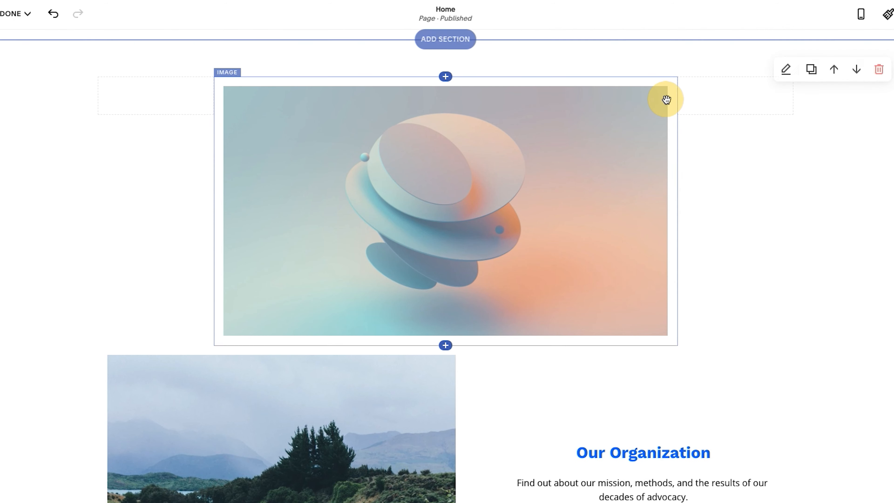
{"action": "scroll", "coordinate": [741, 236], "scroll_direction": "up", "scroll_amount": 2}
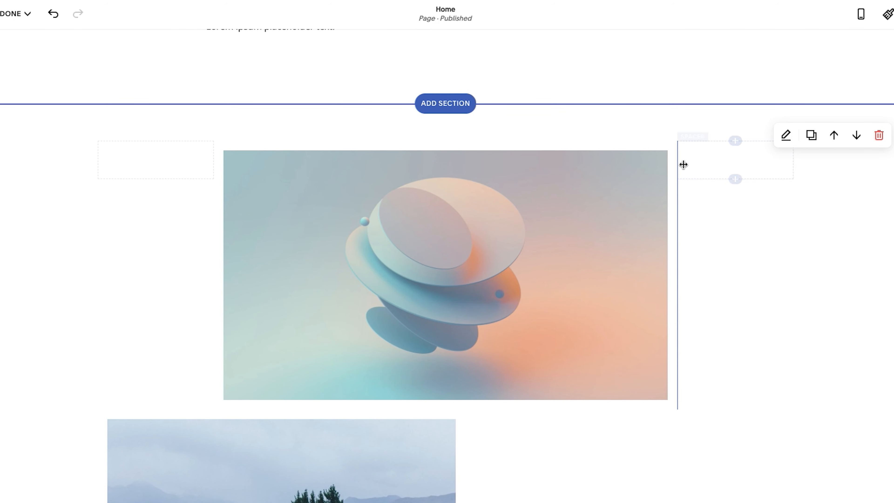
{"action": "mouse_move", "coordinate": [679, 164]}
{"action": "left_mouse_down"}
{"action": "mouse_move", "coordinate": [626, 164]}
{"action": "mouse_move", "coordinate": [672, 168]}
{"action": "left_mouse_up"}
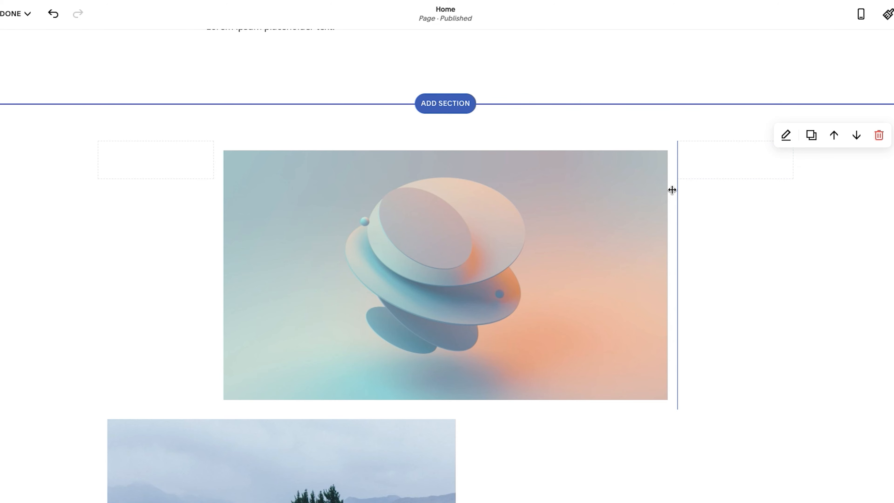
{"action": "scroll", "coordinate": [589, 292], "scroll_direction": "down", "scroll_amount": 3}
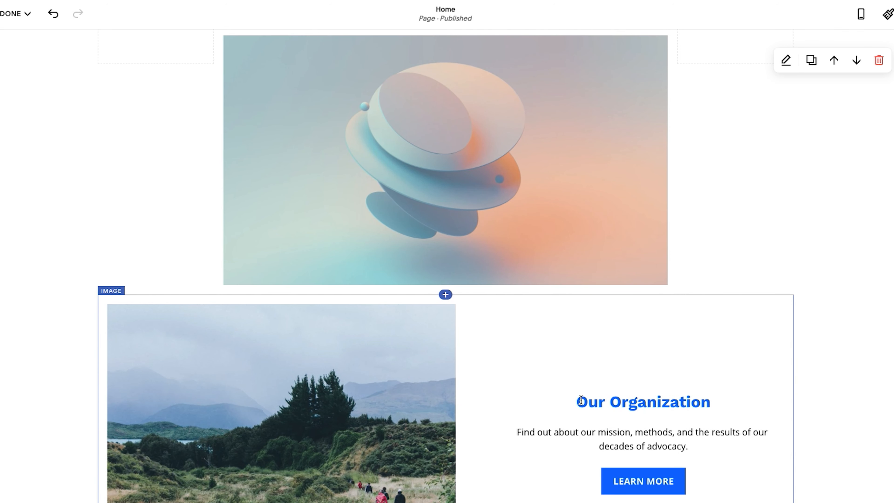
Delete the spacer to the left of the abstract image and resize the image to about half the content width
{"action": "scroll", "coordinate": [539, 352], "scroll_direction": "up", "scroll_amount": 1}
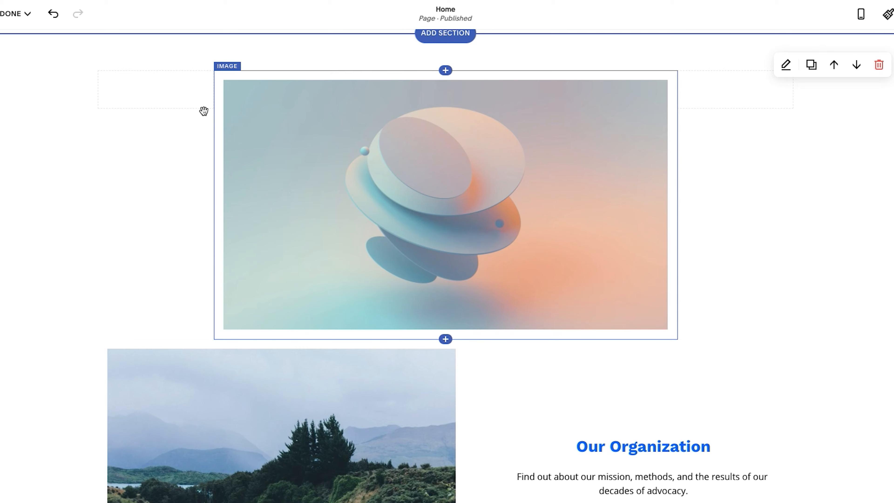
{"action": "left_click", "coordinate": [163, 86]}
{"action": "left_click", "coordinate": [152, 55]}
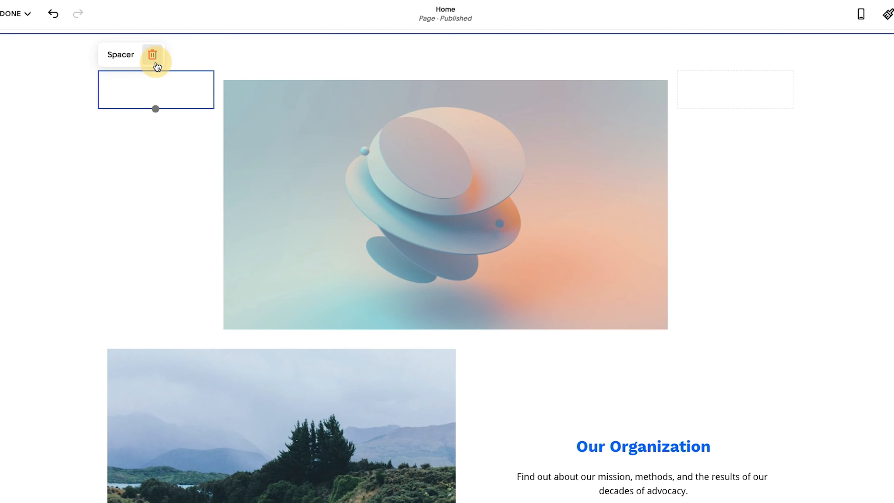
{"action": "left_click", "coordinate": [508, 305]}
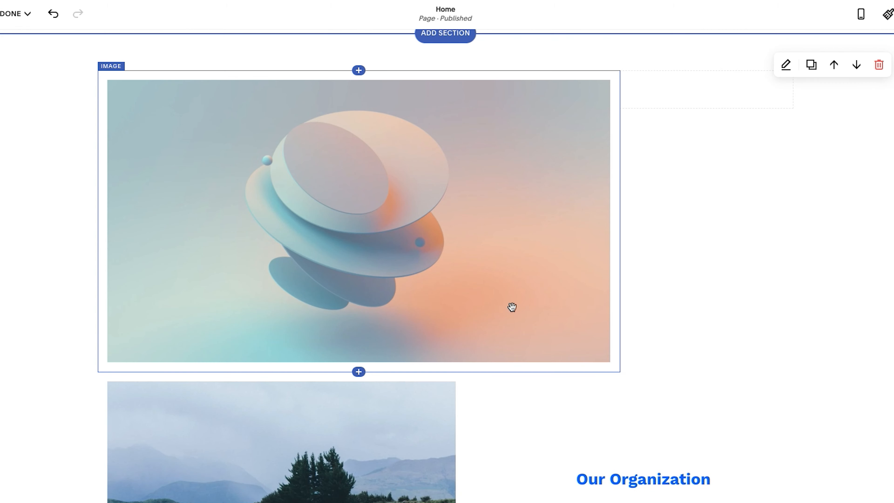
{"action": "left_click_drag", "start_coordinate": [623, 90], "coordinate": [463, 96]}
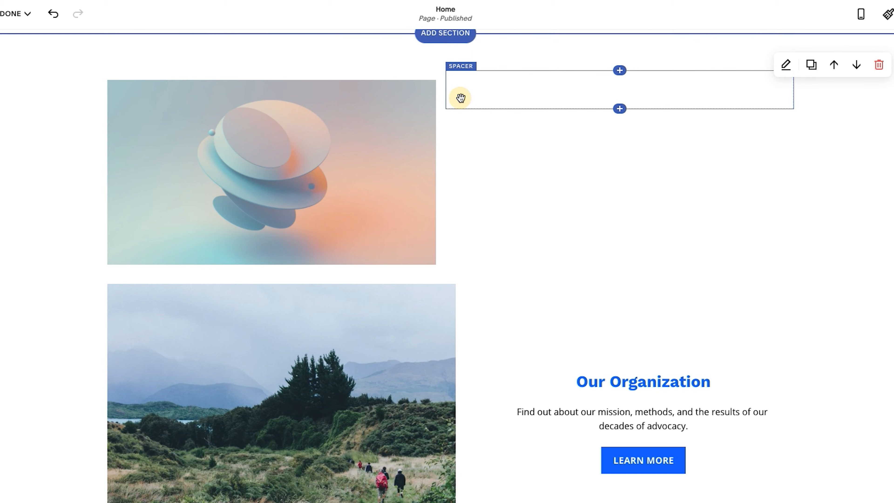
Add a text block with the default heading and body text below the remaining spacer
{"action": "left_click", "coordinate": [619, 109]}
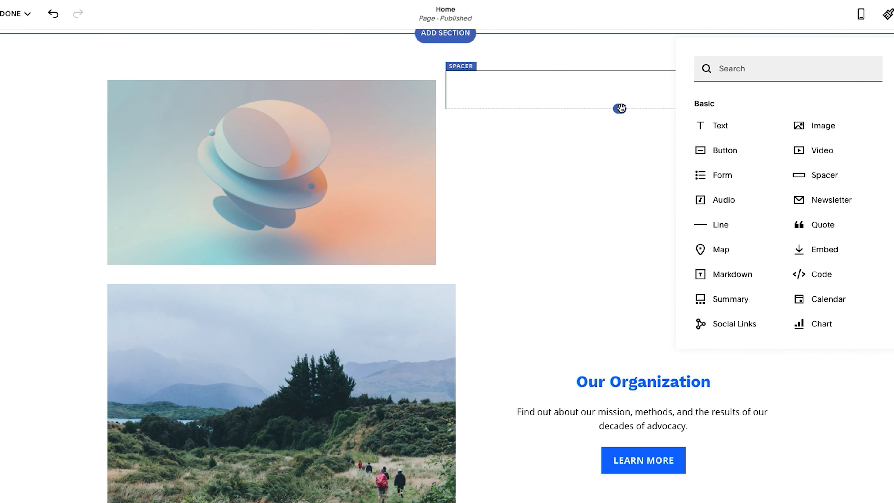
{"action": "left_click", "coordinate": [725, 126]}
{"action": "left_click", "coordinate": [505, 126]}
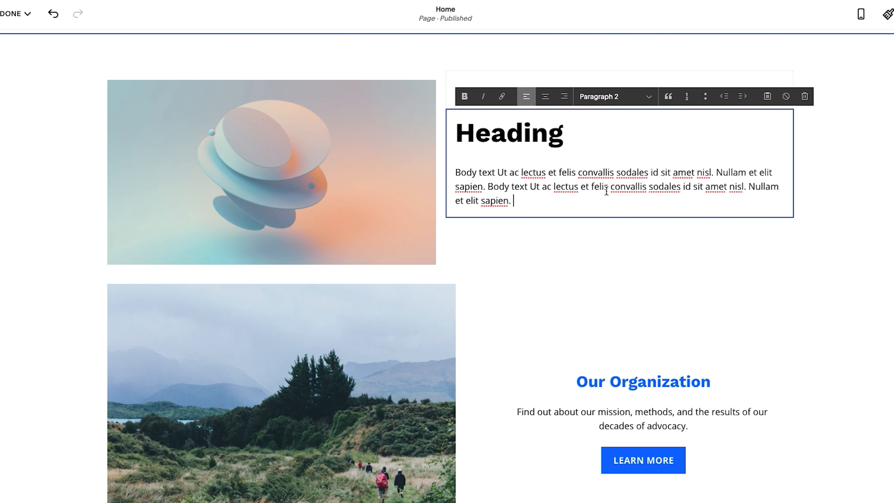
{"action": "left_click", "coordinate": [851, 181]}
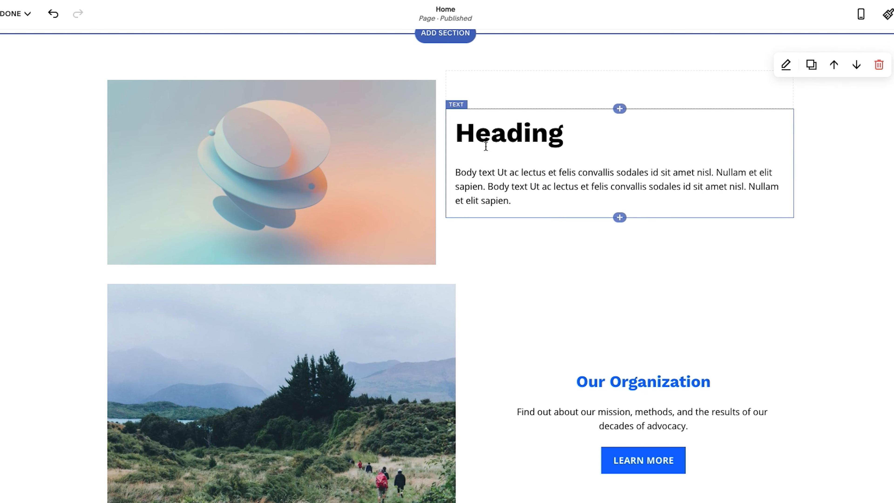
Move the text block to the right of the spacer and narrow the spacer to widen the text column
{"action": "scroll", "coordinate": [441, 193], "scroll_direction": "up", "scroll_amount": 1}
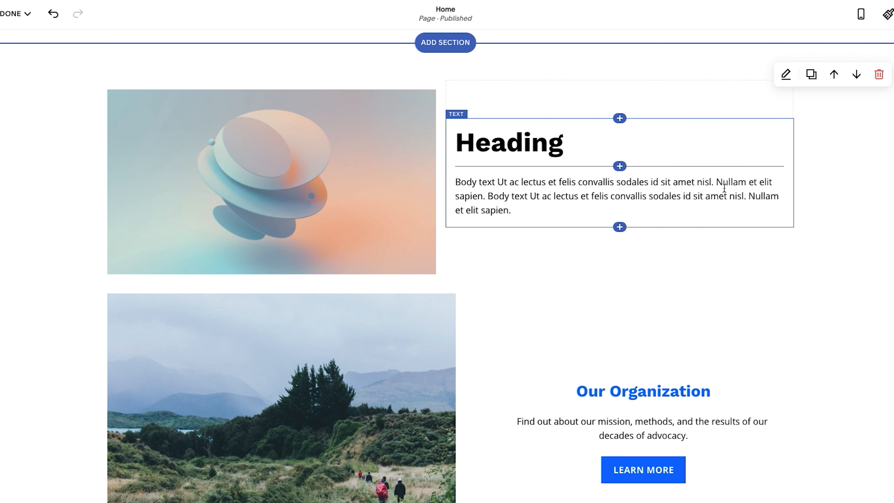
{"action": "left_click_drag", "start_coordinate": [456, 115], "coordinate": [783, 104]}
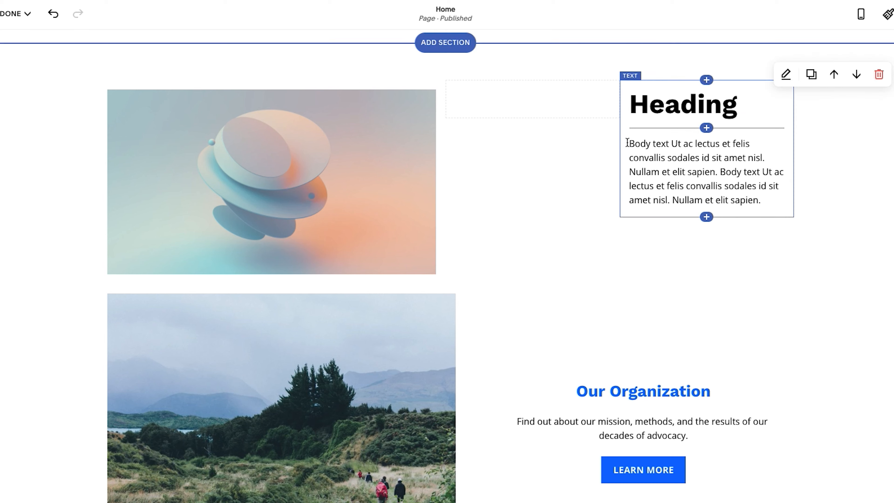
{"action": "left_click_drag", "start_coordinate": [615, 106], "coordinate": [486, 104]}
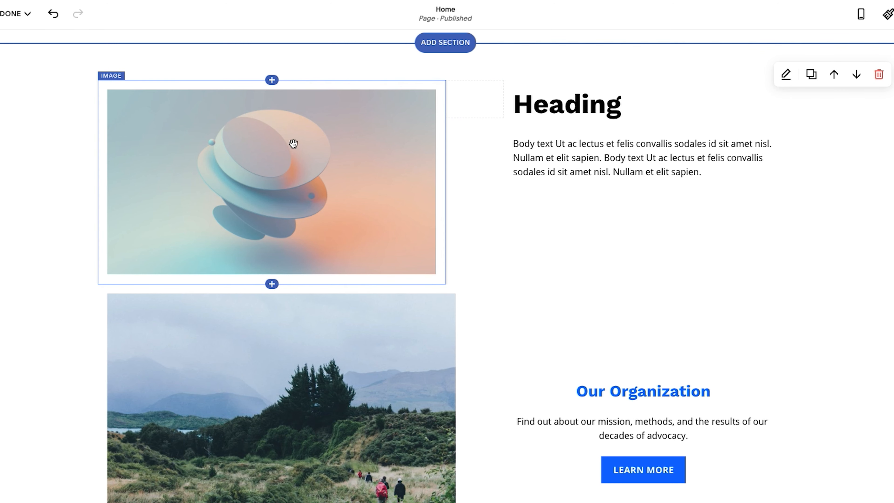
Select the abstract image block and extend its height downward
{"action": "left_click", "coordinate": [307, 158]}
{"action": "left_click", "coordinate": [294, 184]}
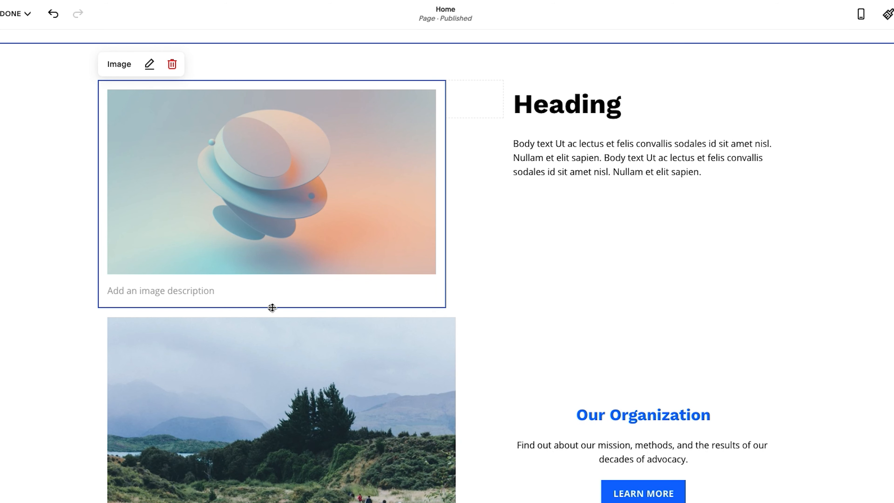
{"action": "left_click_drag", "start_coordinate": [271, 307], "coordinate": [252, 427]}
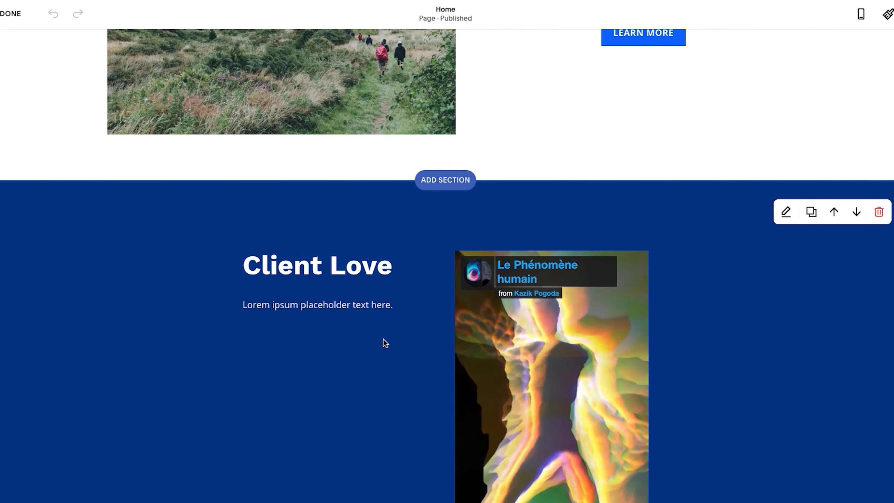
Open the format settings of the Our Organization section
{"action": "scroll", "coordinate": [385, 343], "scroll_direction": "up", "scroll_amount": 1}
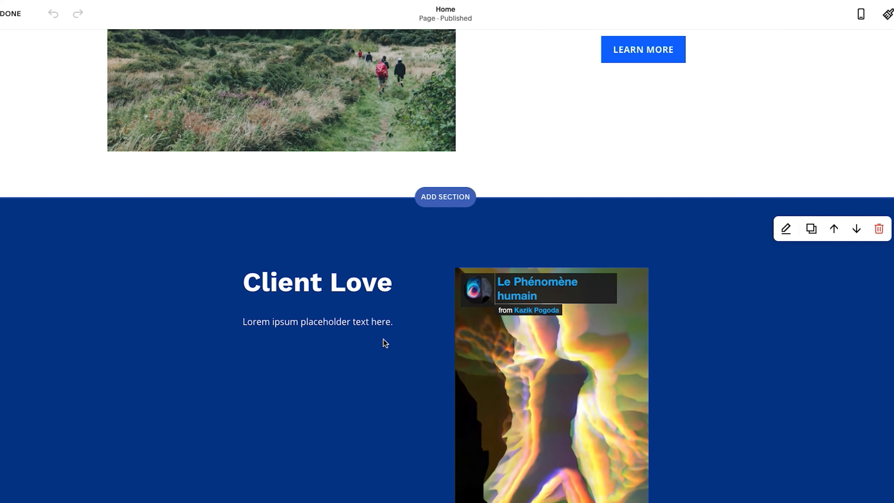
{"action": "scroll", "coordinate": [385, 343], "scroll_direction": "up", "scroll_amount": 8}
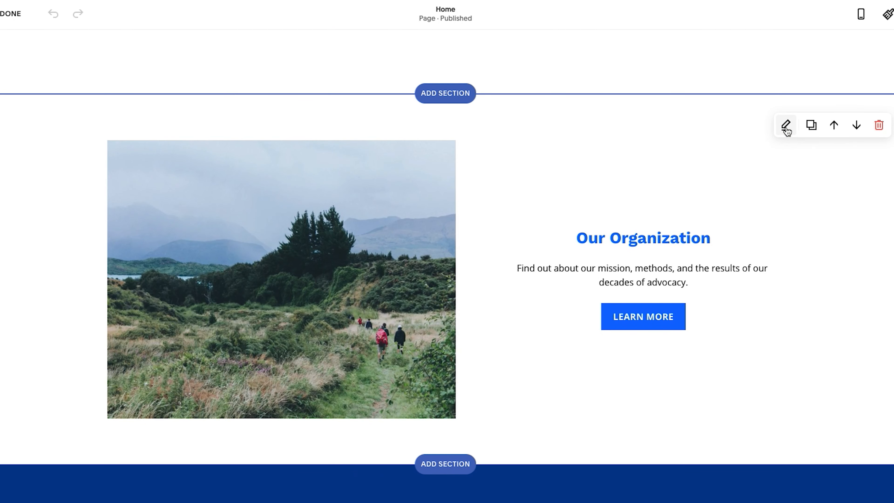
{"action": "left_click", "coordinate": [786, 126]}
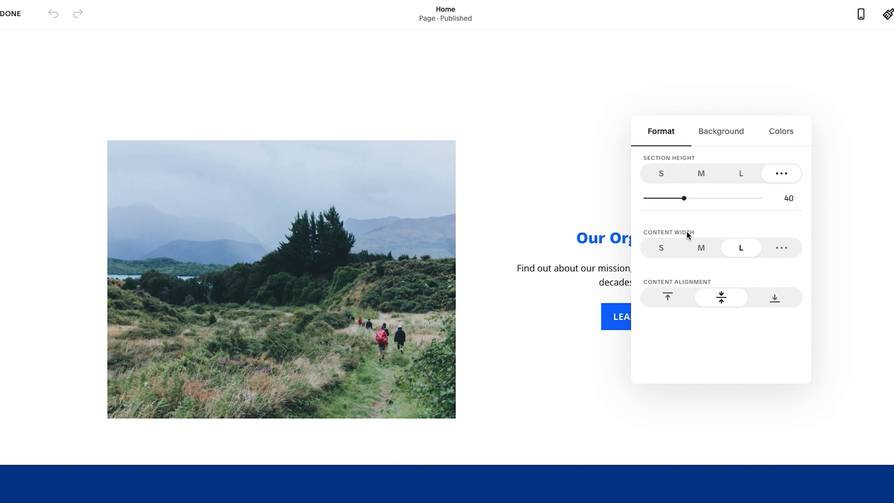